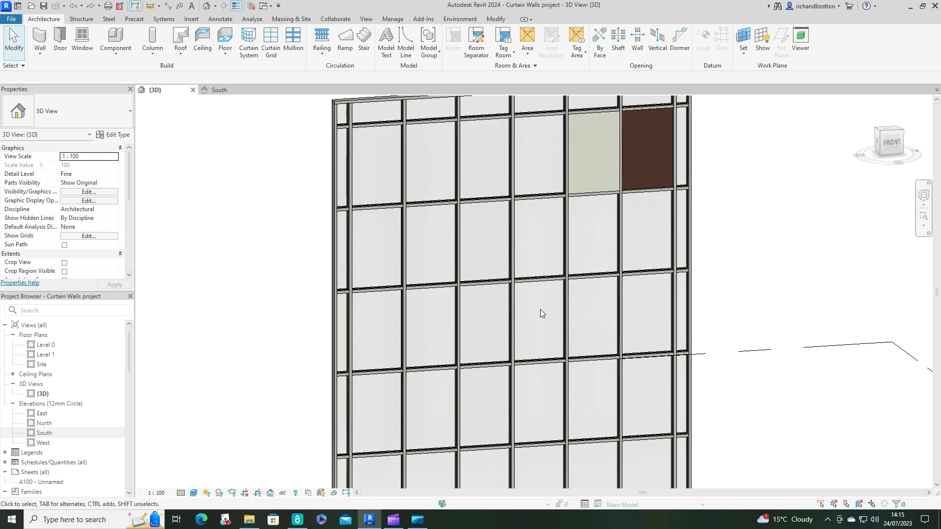
Step: Zoom in on the curtain wall's 50x150mm mullions and glass panels in the 3D view
scroll(540, 313, up, 1)
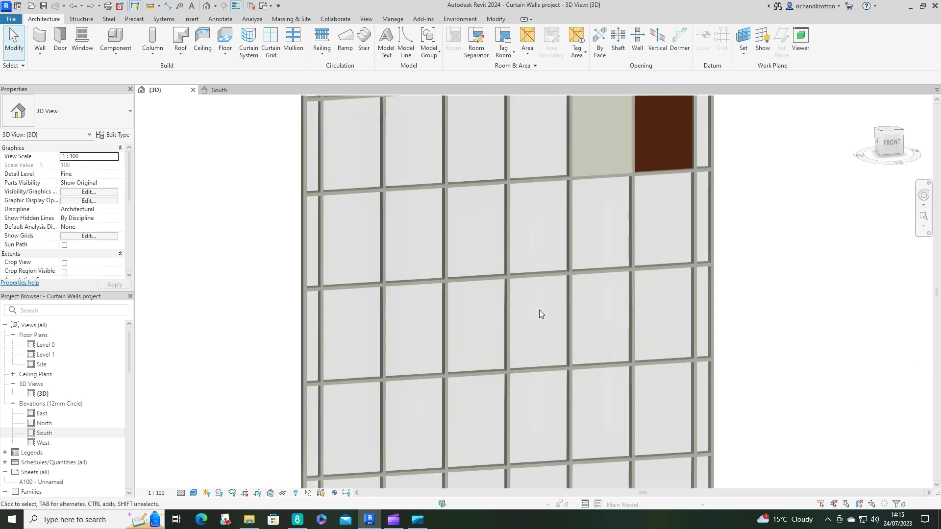
Step: Tab-cycle past the mullion to select the horizontal grid line, showing its 1500 spacings
click(477, 280)
scroll(476, 281, up, 1)
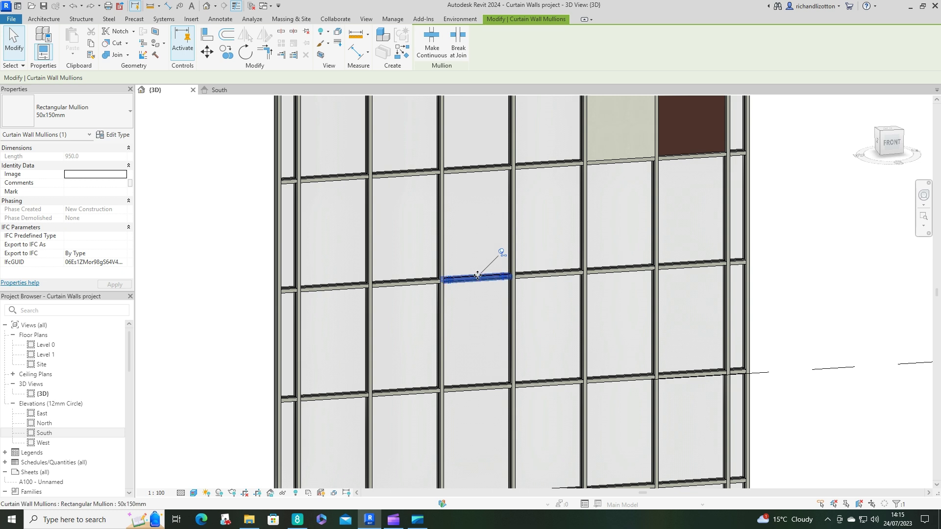
click(416, 283)
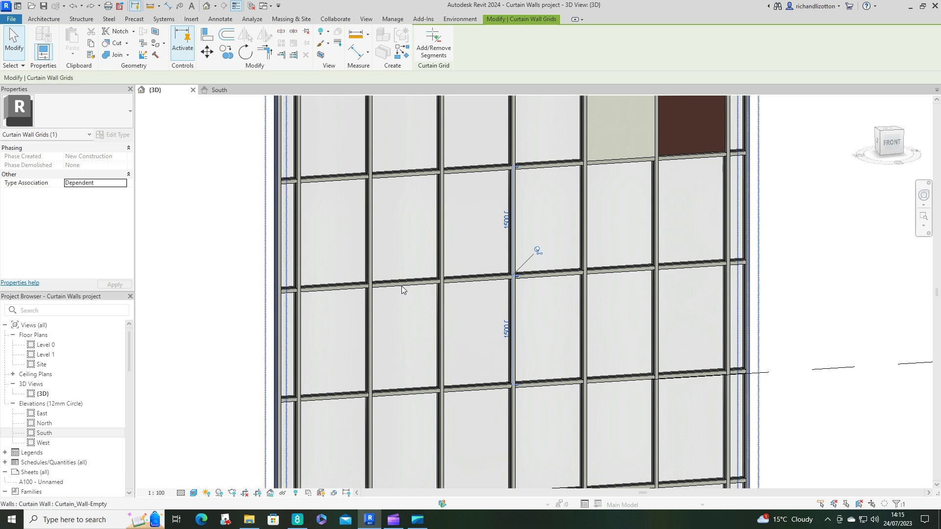
key(Tab)
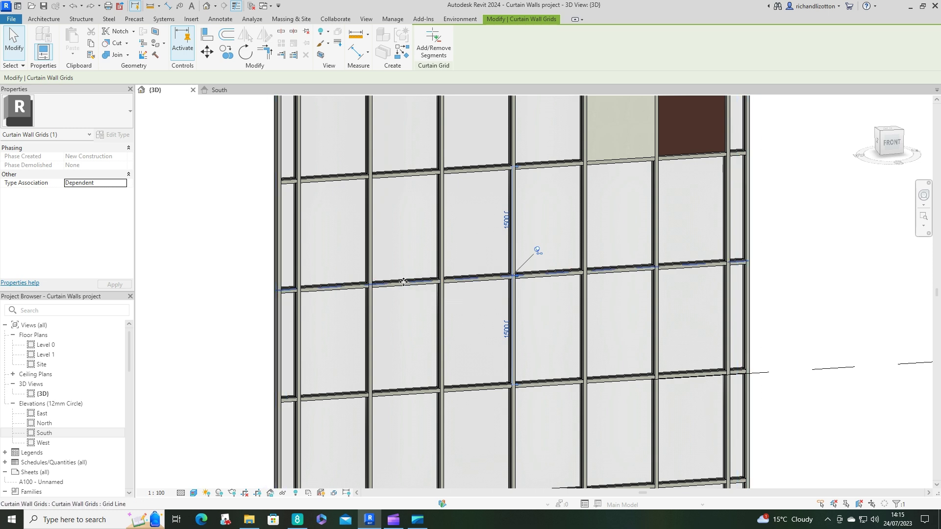
key(Tab)
key(Tab)
key(Tab)
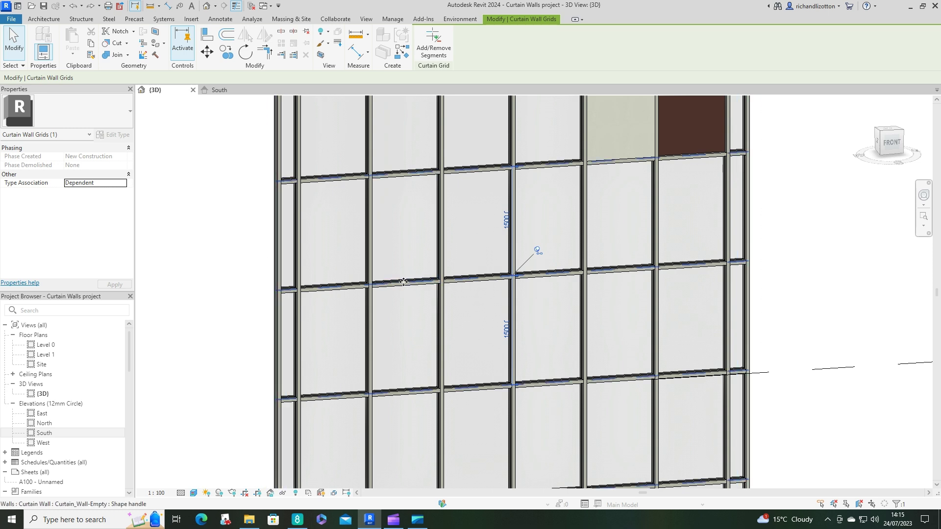
key(Tab)
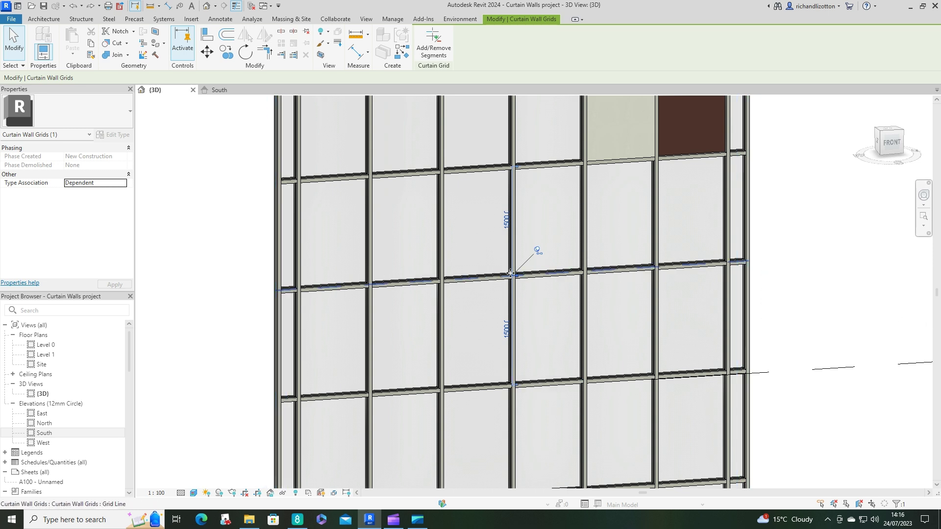
Step: Unpin the horizontal grid line and set its upper spacing to 750, leaving 2250 below
click(506, 222)
text(1500)
key(Return)
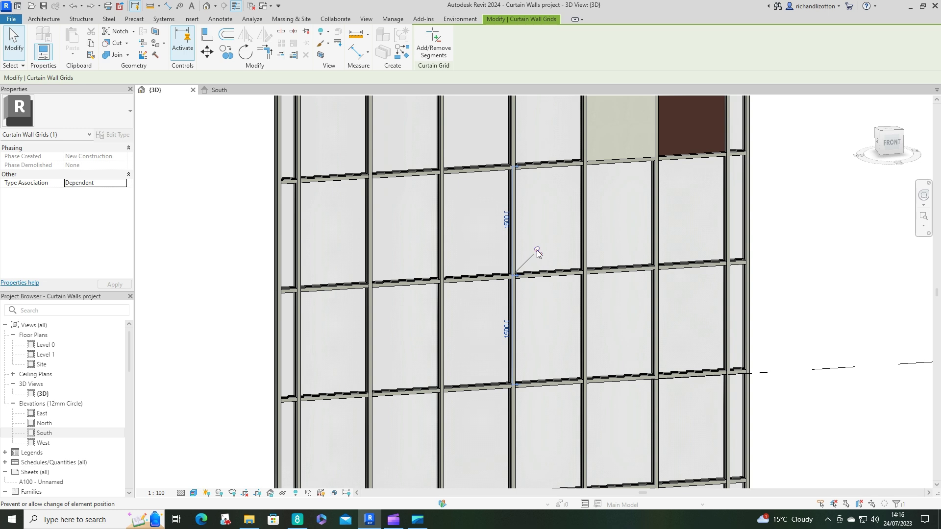
click(538, 252)
click(508, 223)
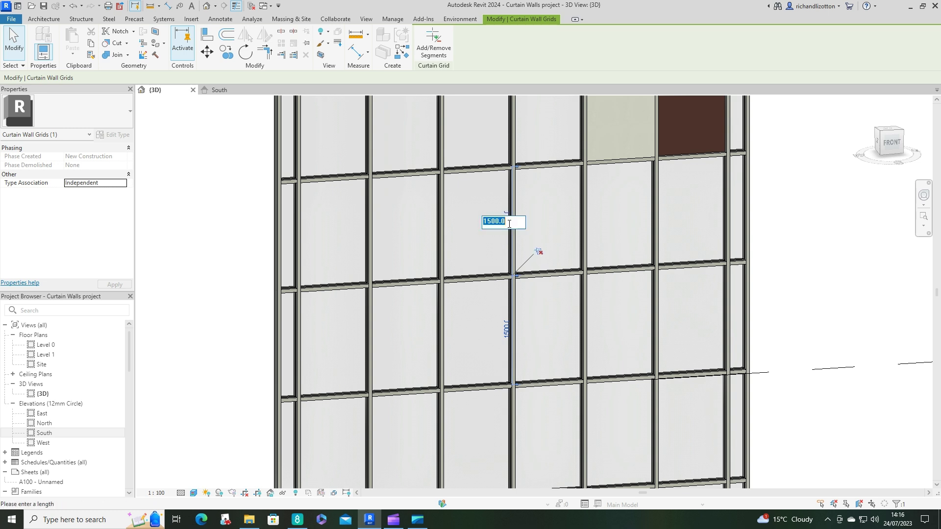
text(750)
key(Return)
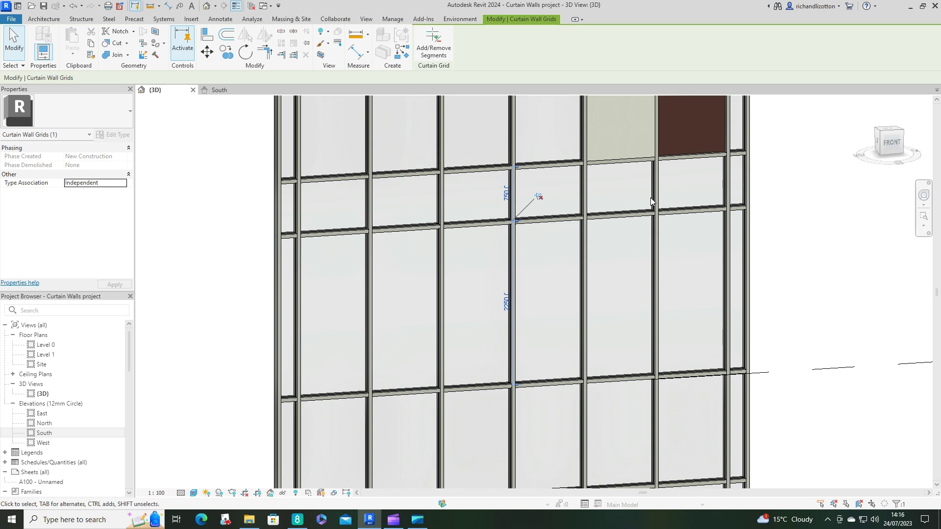
Step: Delete the horizontal mullion on the moved grid line and zoom in on that bay
click(492, 226)
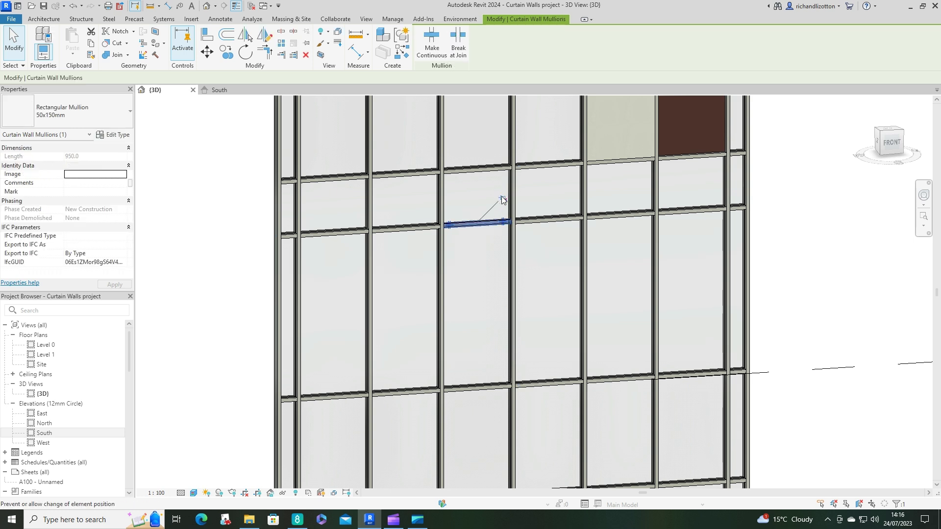
key(Delete)
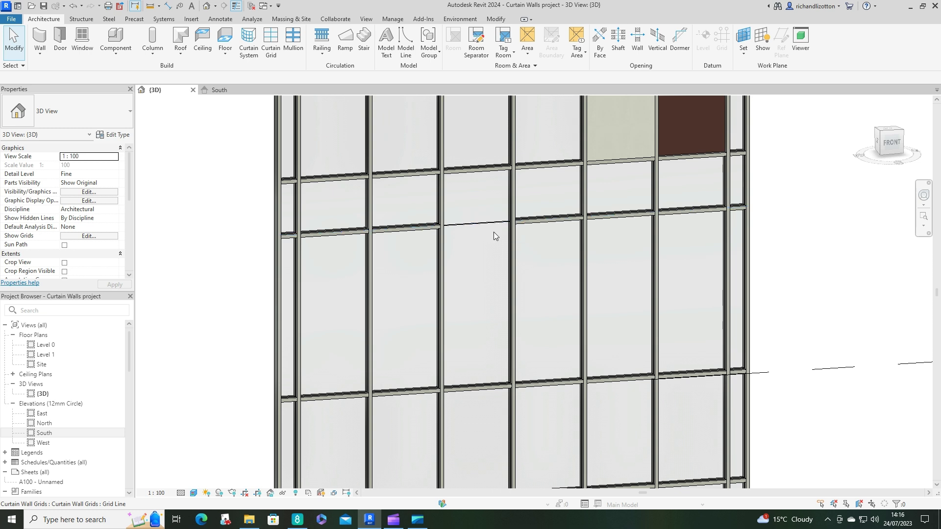
scroll(486, 277, up, 2)
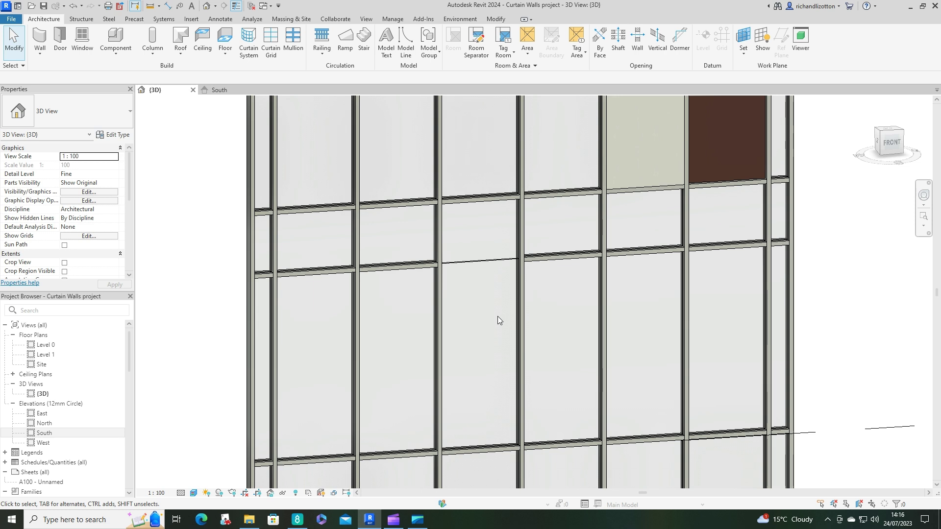
Step: Remove the moved grid line's segment in that bay, merging its two glass panels into one
click(476, 264)
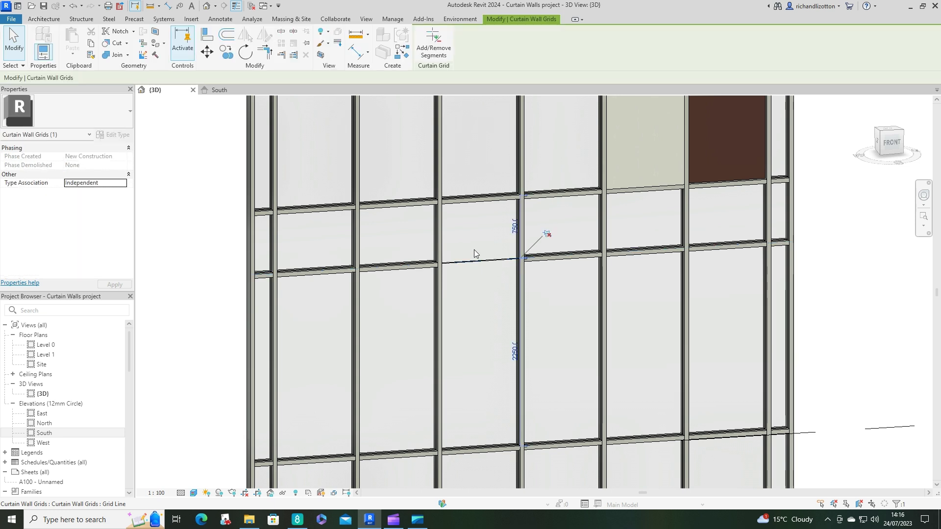
click(435, 53)
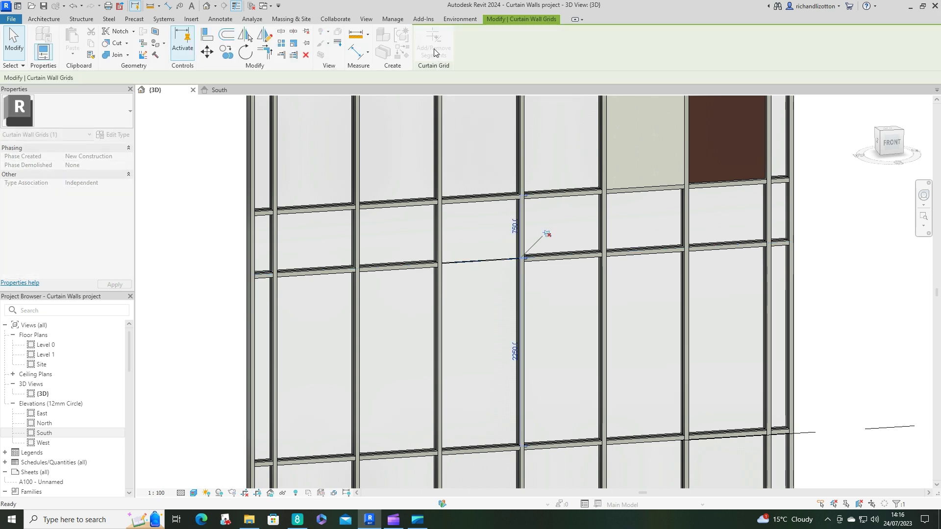
click(479, 263)
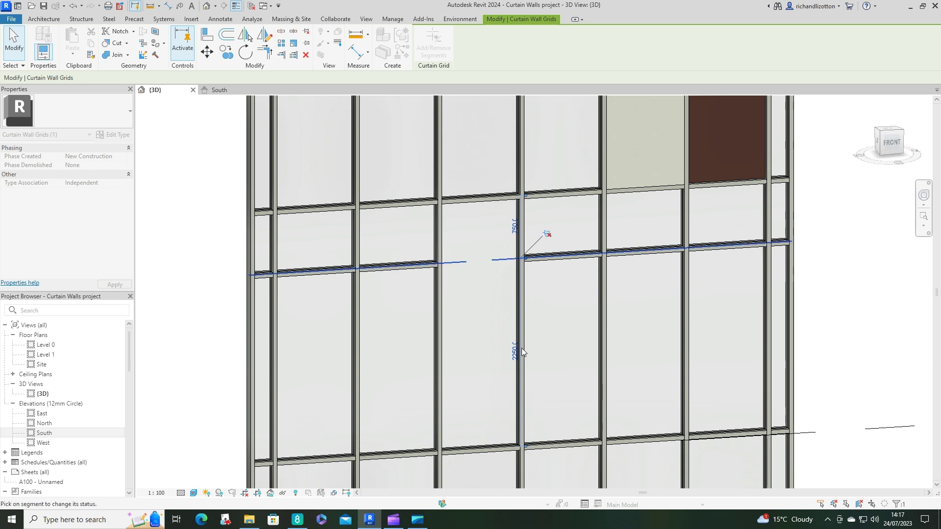
key(Escape)
key(Escape)
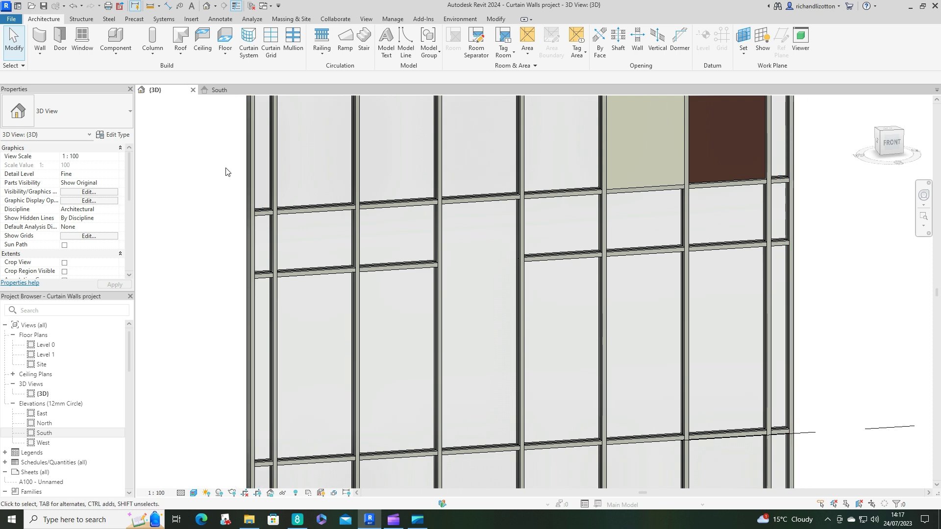
Step: In the South elevation, drag the Level 1 head to the right of the wall
click(218, 90)
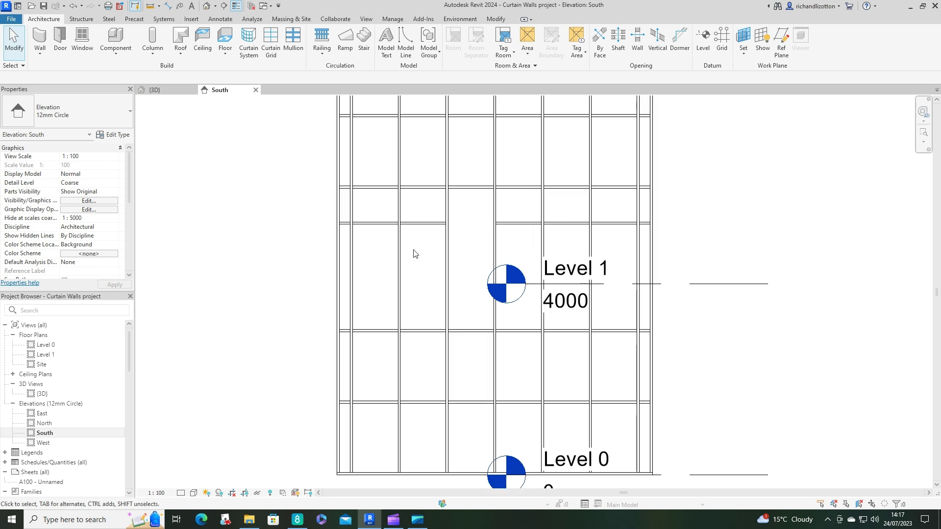
click(716, 285)
ctrl+drag(527, 284, 709, 283)
Step: Add a full-width horizontal curtain grid line splitting the 2250 bay into 1500 and 750
click(717, 200)
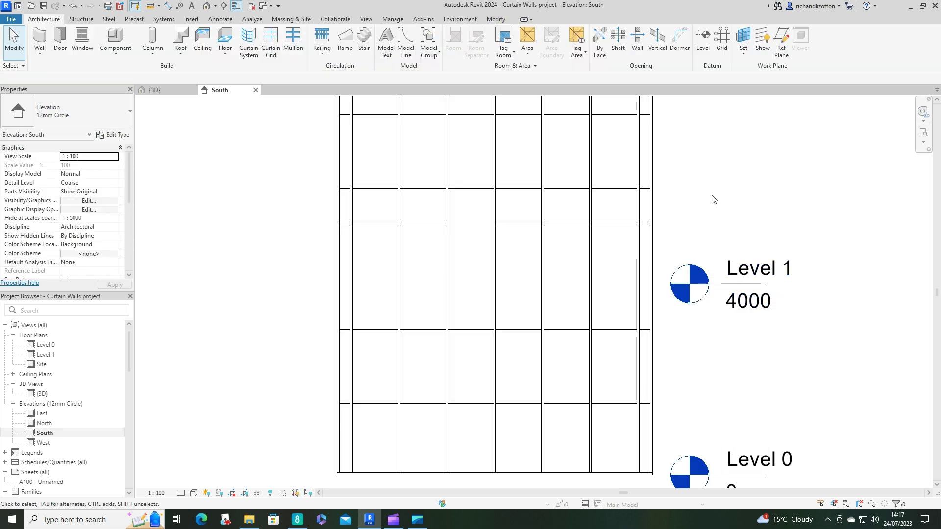
click(270, 52)
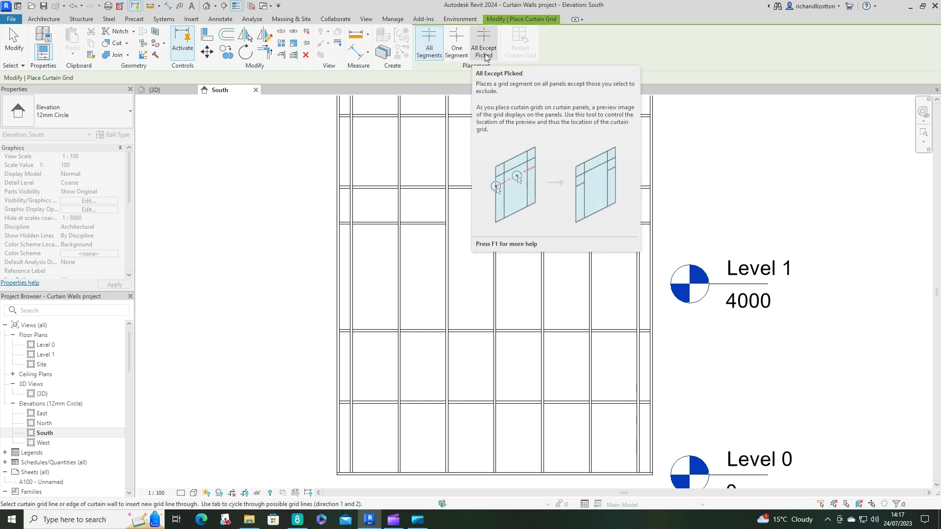
click(342, 295)
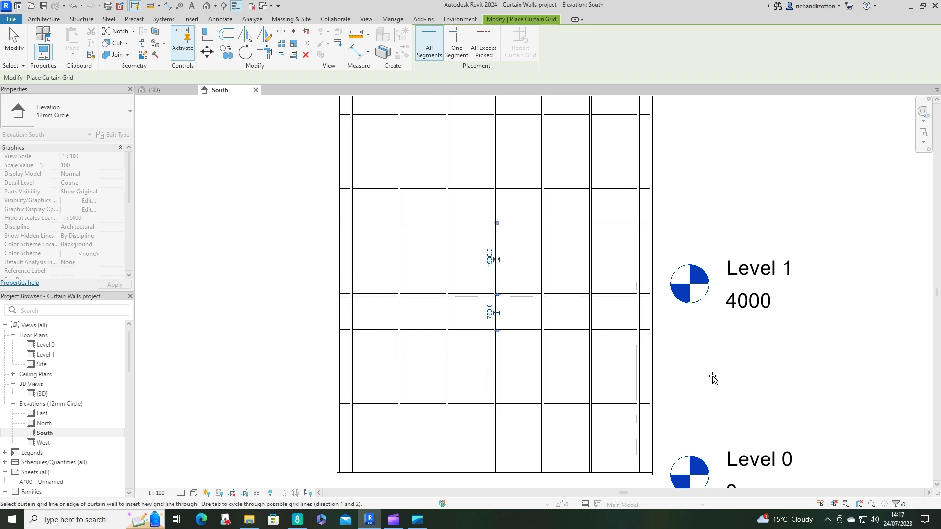
Step: Place one-segment grid lines splitting one panel horizontally and the panel above vertically at midpoints
click(457, 49)
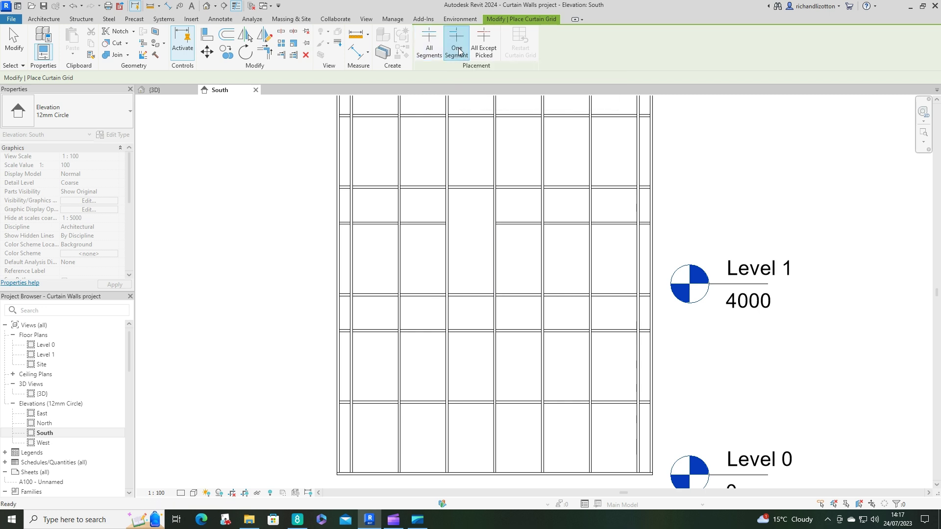
click(400, 260)
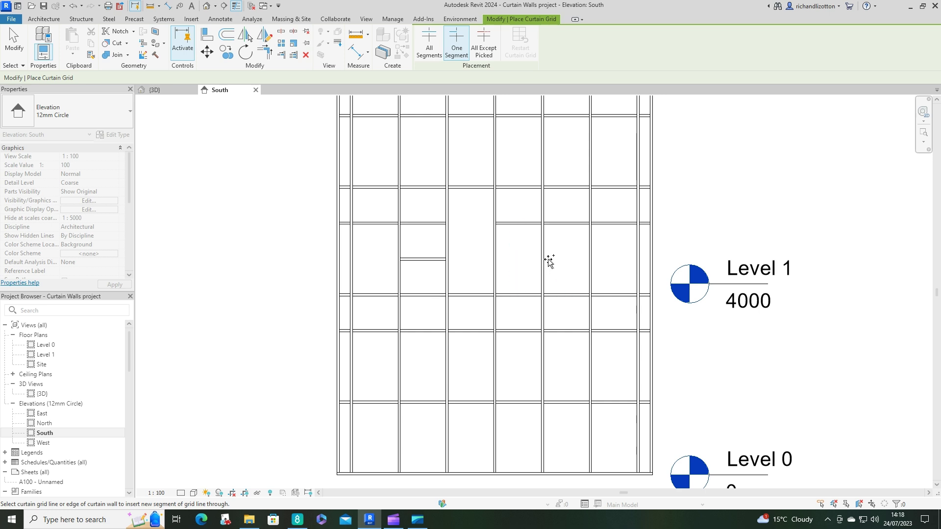
scroll(548, 260, up, 2)
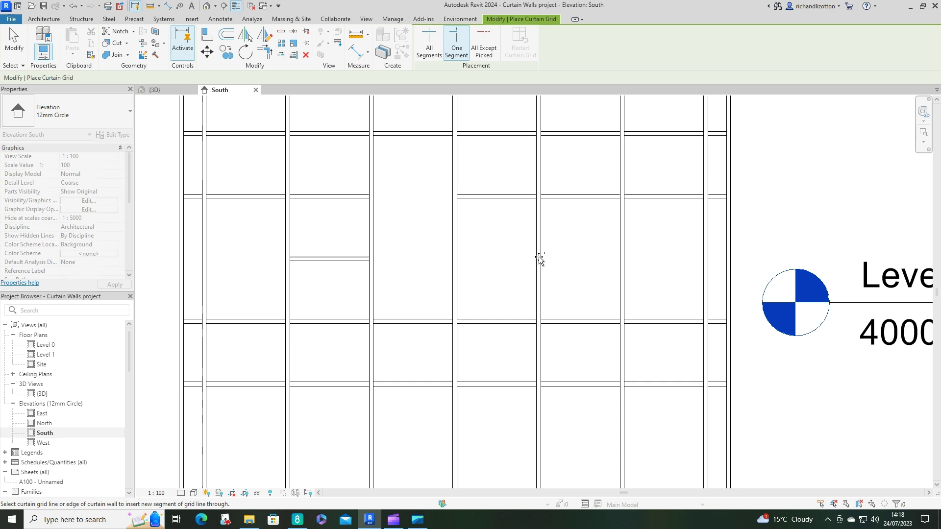
click(496, 195)
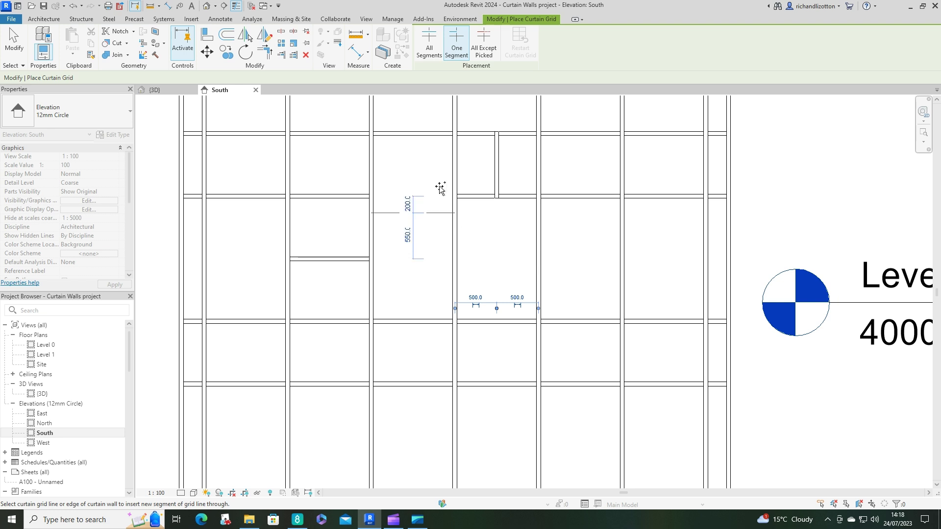
Step: Break the new vertical mullion's top and bottom joins at the transoms, shortening it to 700
key(Escape)
key(Escape)
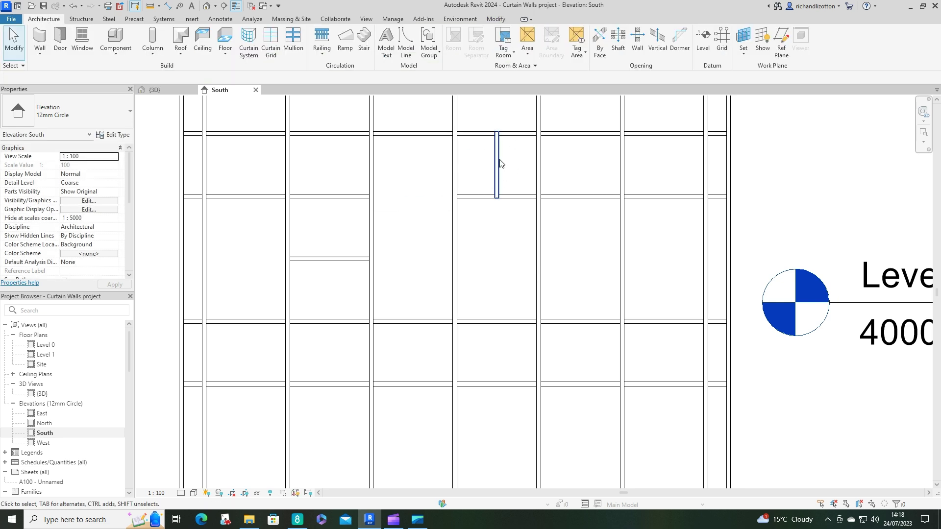
click(498, 160)
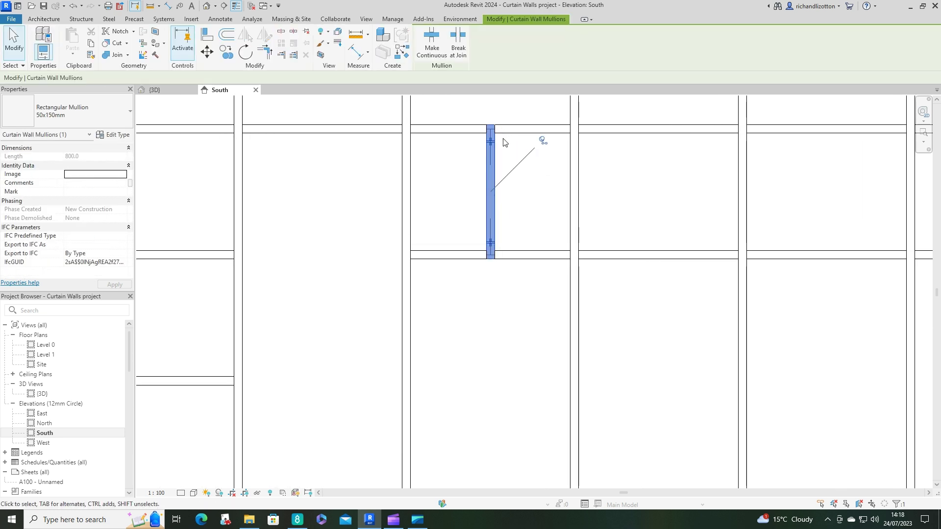
scroll(505, 143, up, 1)
click(490, 142)
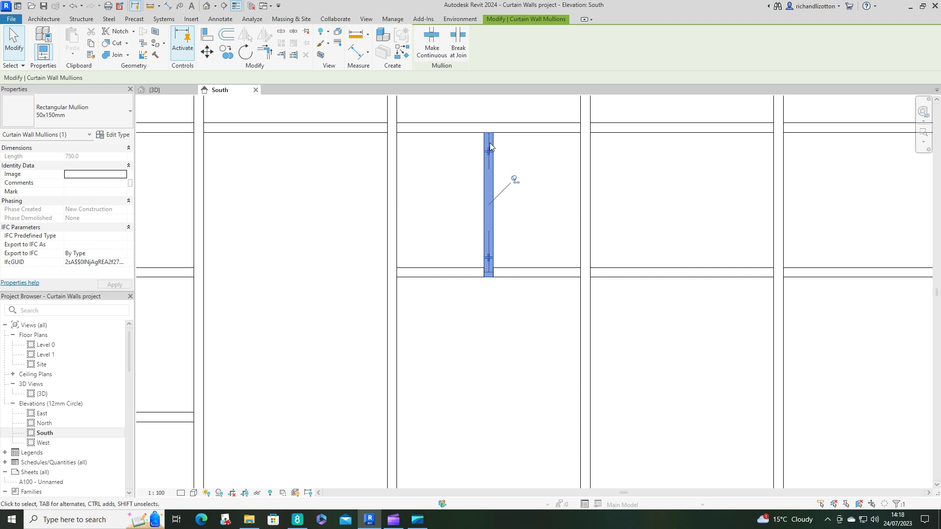
click(489, 258)
key(Escape)
scroll(537, 289, down, 3)
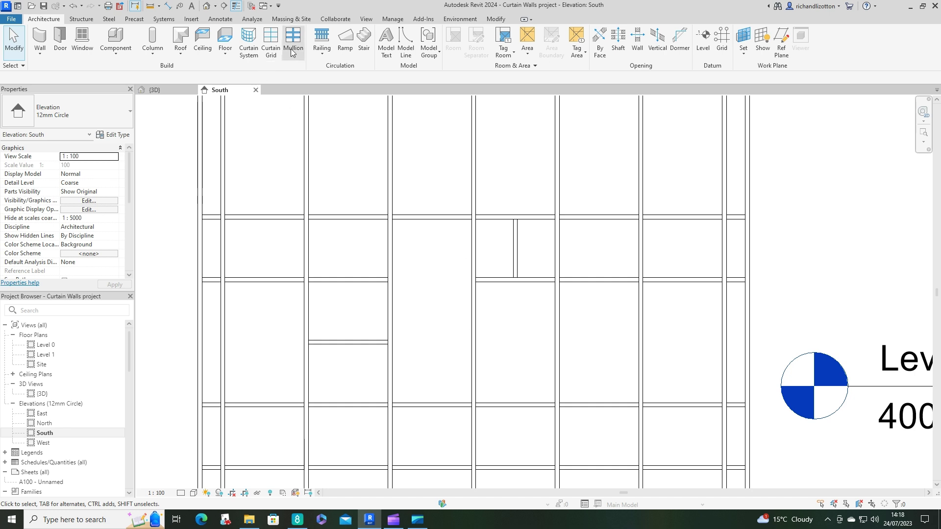
Step: Add an All Except Picked horizontal grid across the upper row, its mullions spanning four bays
click(272, 49)
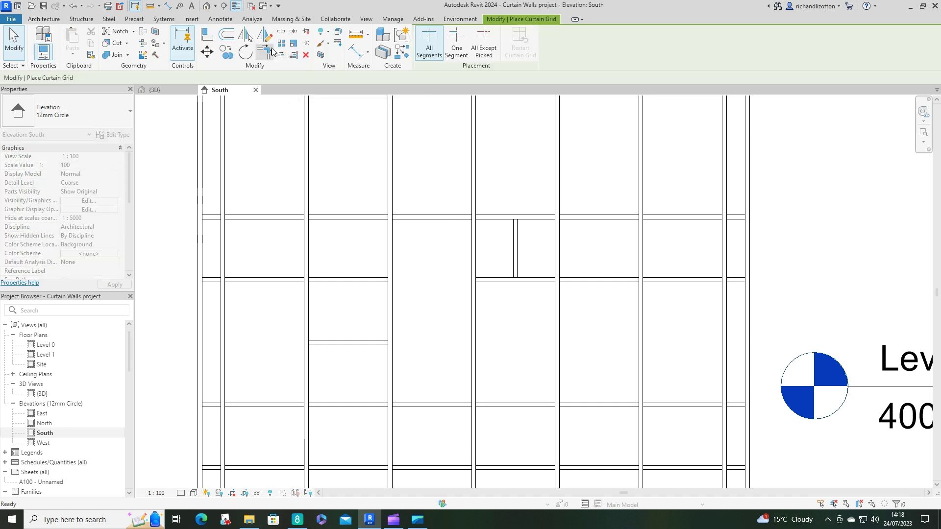
click(488, 52)
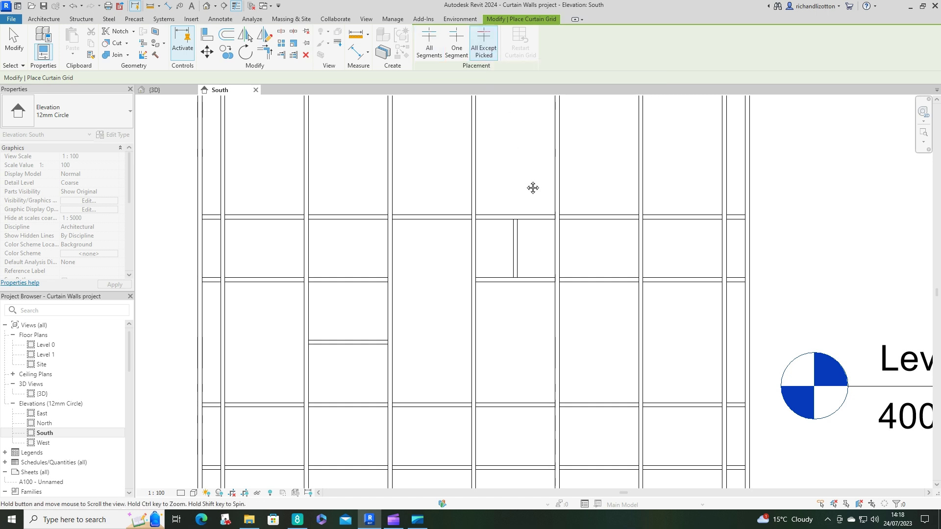
middle_drag(533, 188, 532, 330)
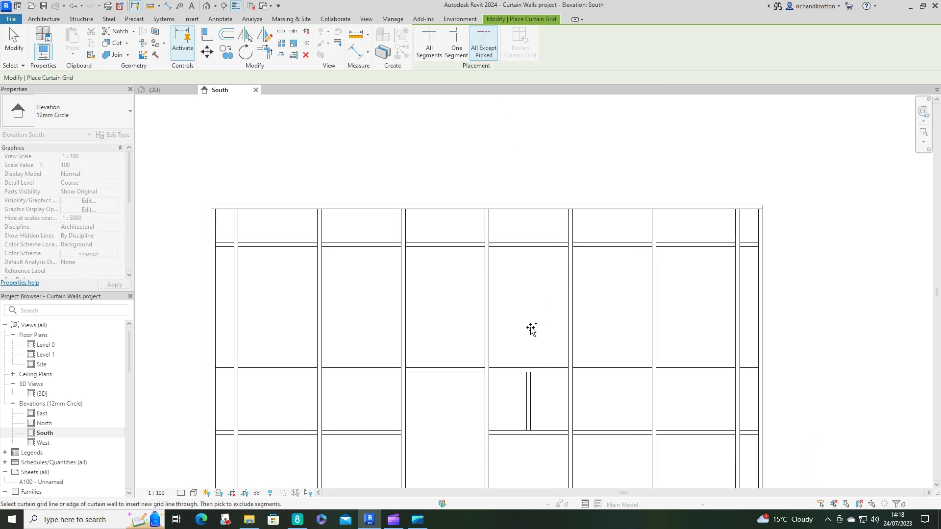
click(216, 306)
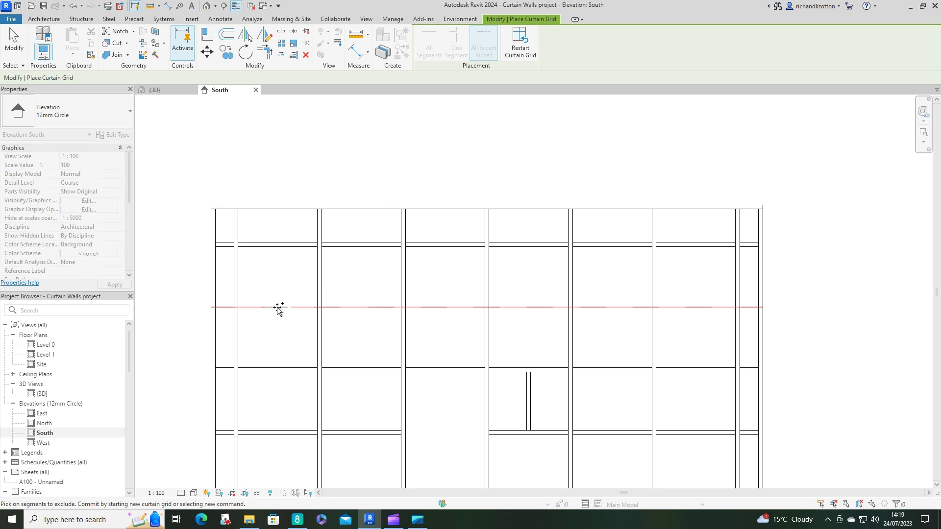
click(706, 308)
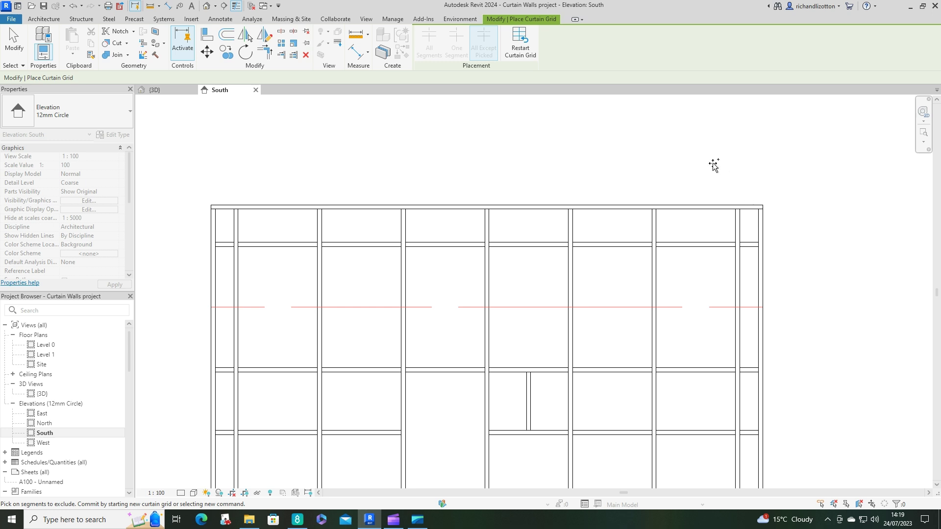
key(Escape)
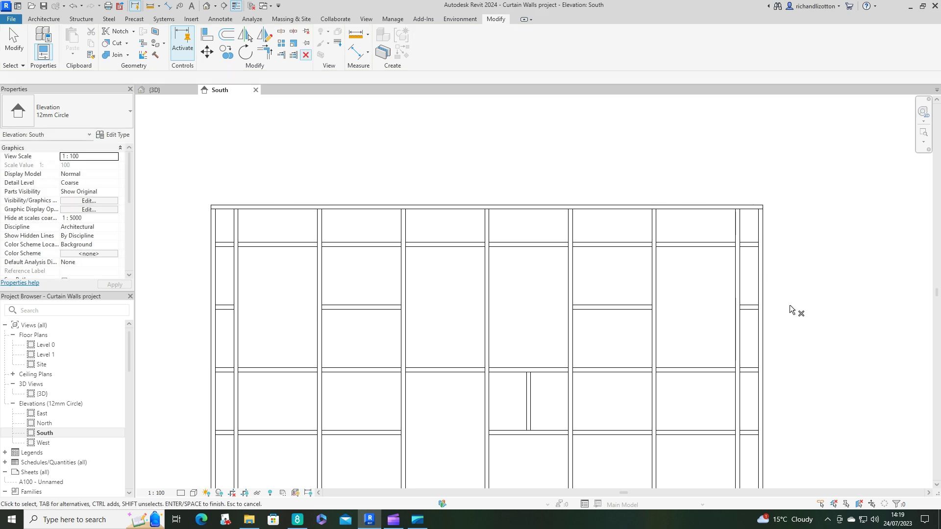
Step: Zoom out to review the finished South elevation, then switch to the Microsoft Clipchamp window
key(Escape)
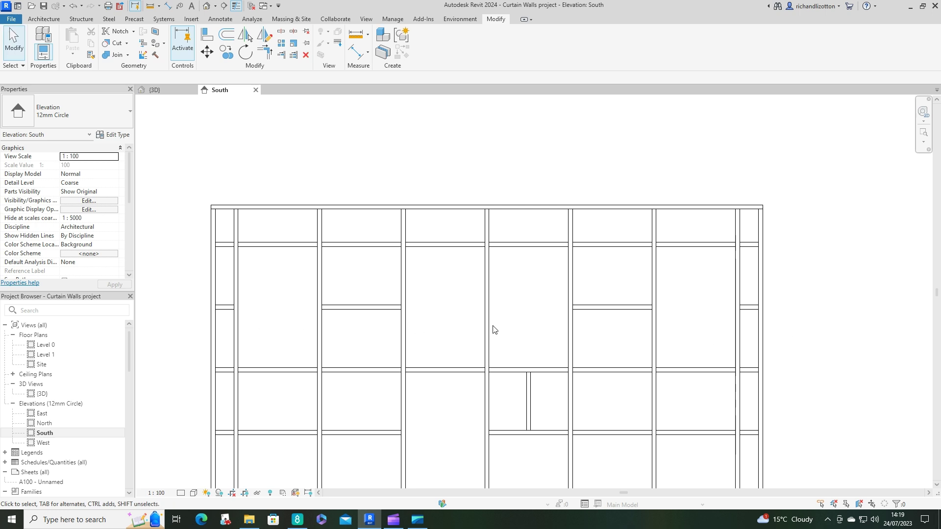
scroll(807, 301, down, 3)
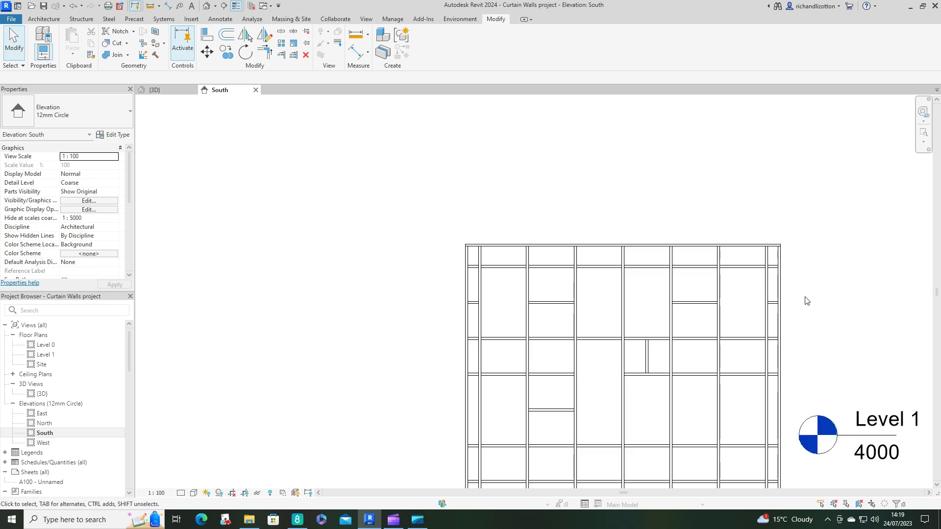
mouse_move(804, 301)
middle_down()
mouse_move(777, 304)
mouse_move(638, 233)
mouse_move(649, 200)
middle_up()
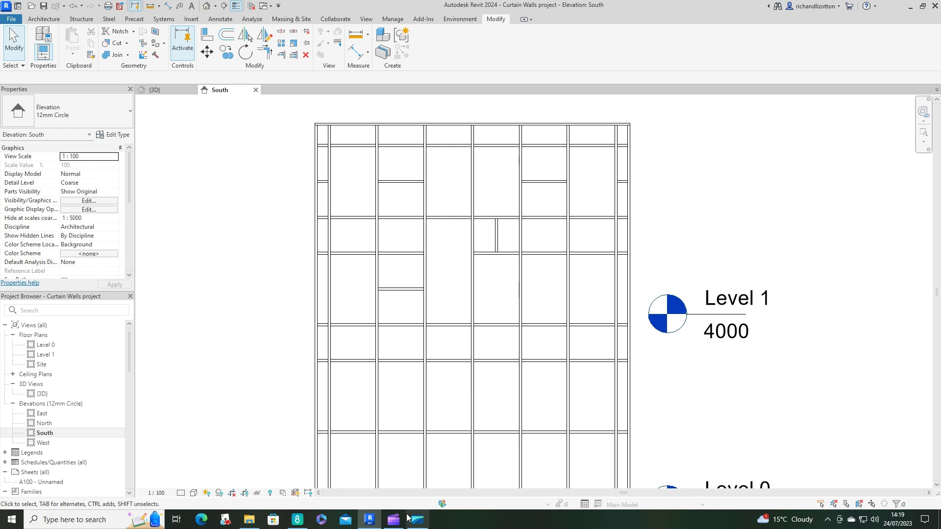
mouse_move(396, 524)
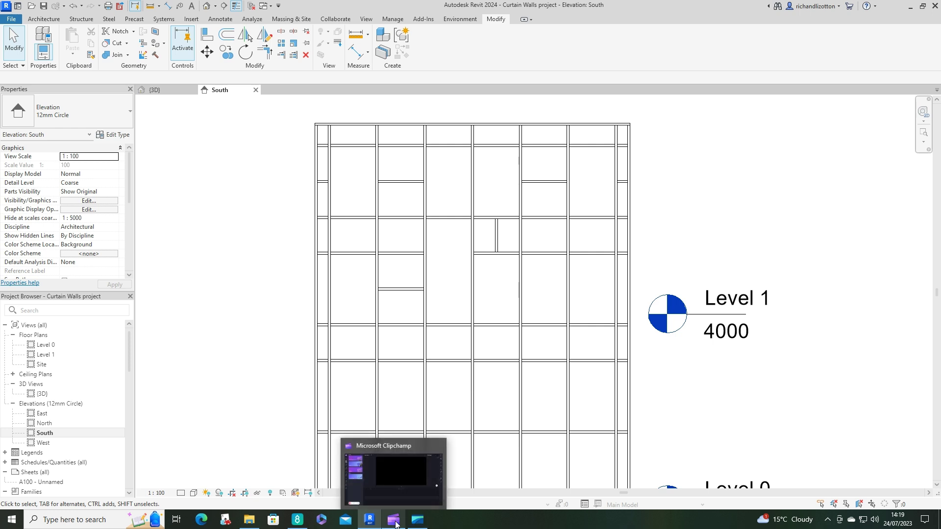
click(396, 524)
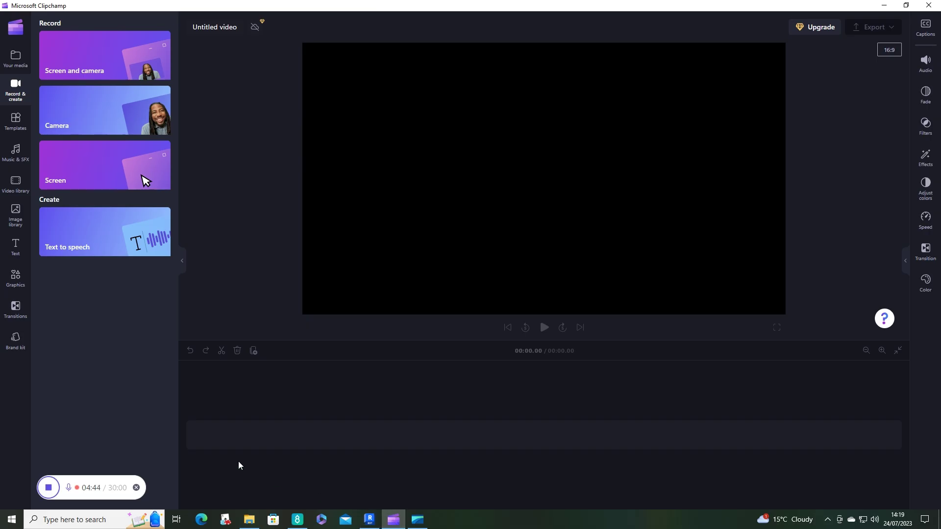